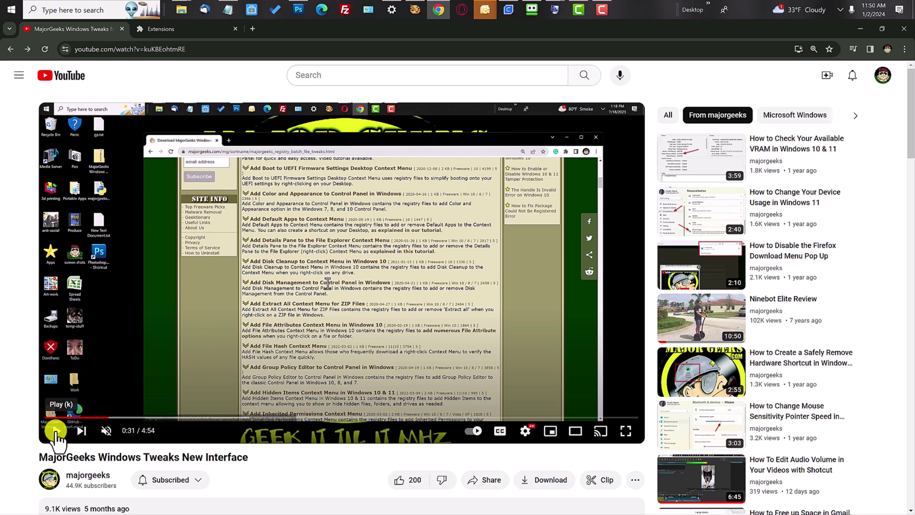
- Play and pause the MajorGeeks video in short bursts with the Play button and spacebar, reaching 0:42
{"action": "left_click", "coordinate": [56, 431]}
{"action": "left_click", "coordinate": [54, 429]}
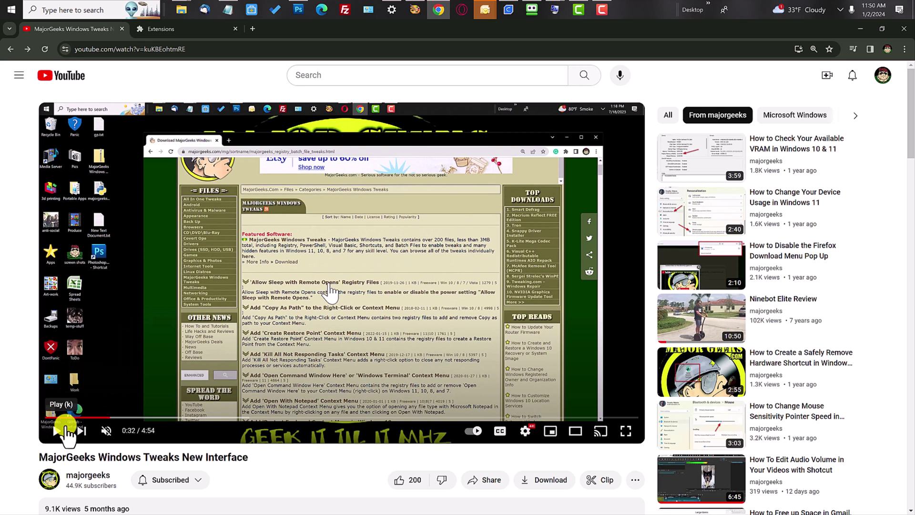
{"action": "key", "text": "space"}
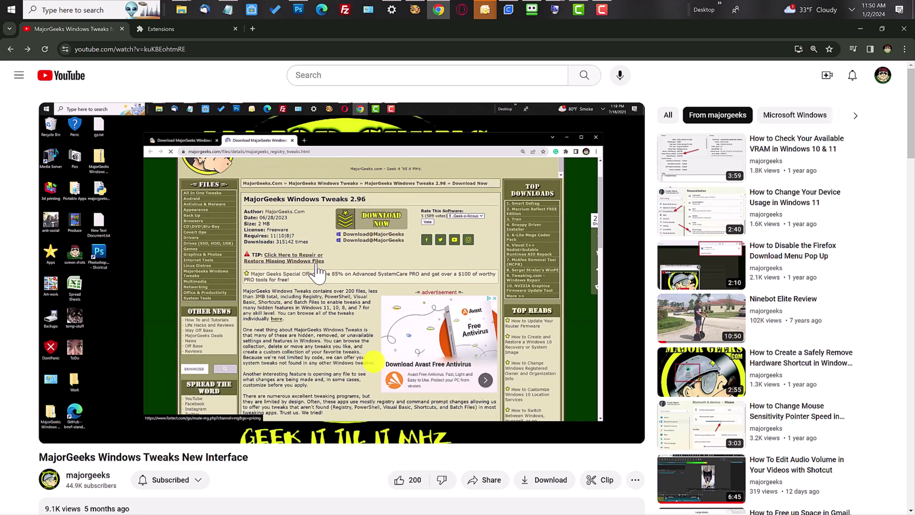
{"action": "key", "text": "space"}
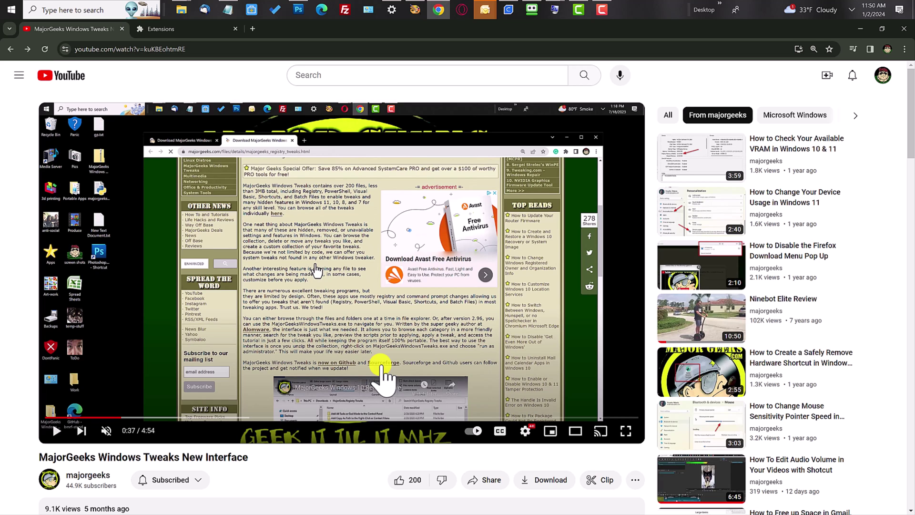
{"action": "left_click", "coordinate": [52, 422]}
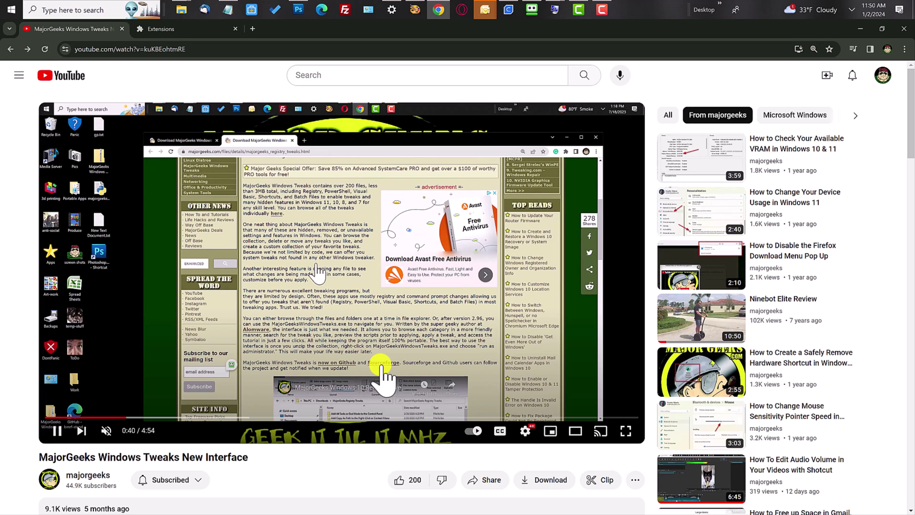
{"action": "left_click", "coordinate": [62, 410]}
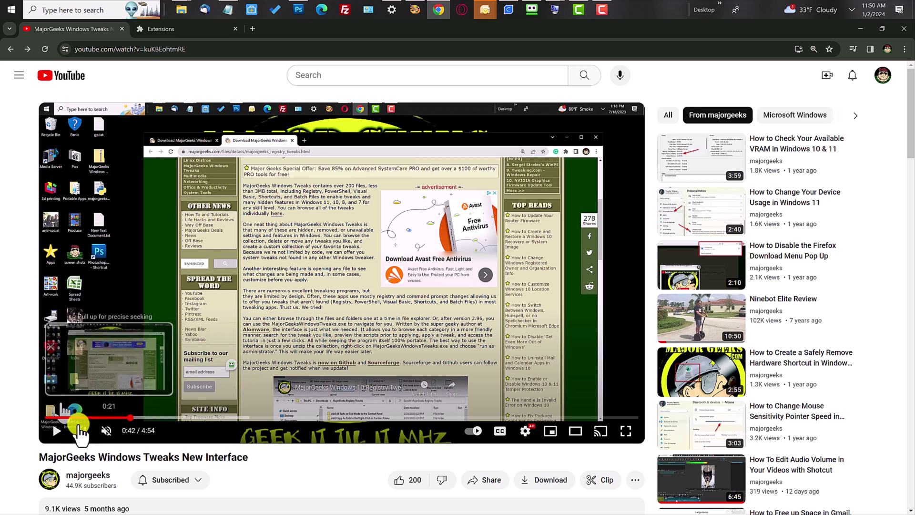
{"action": "left_click", "coordinate": [57, 430]}
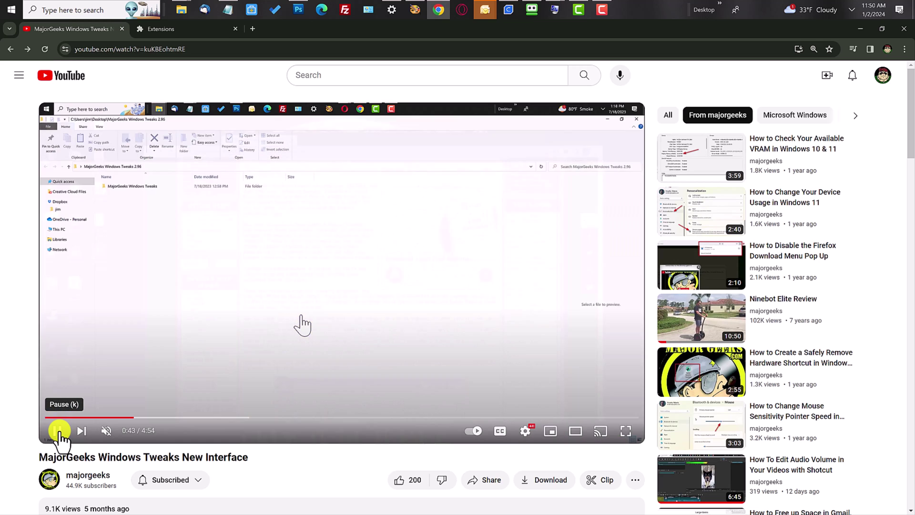
- Pause at 0:44, focus the player with Tab, then inch playback forward to 0:46
{"action": "left_click", "coordinate": [58, 431]}
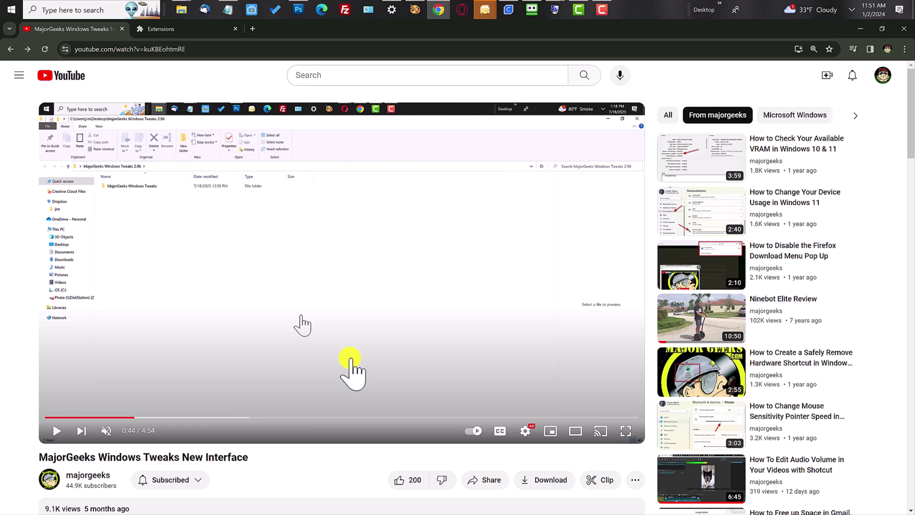
{"action": "key", "text": "Tab"}
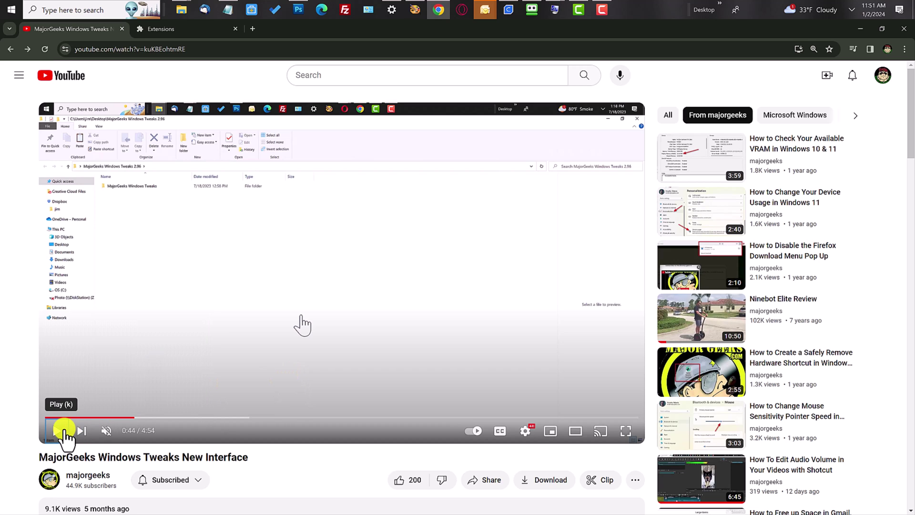
{"action": "left_click", "coordinate": [59, 430]}
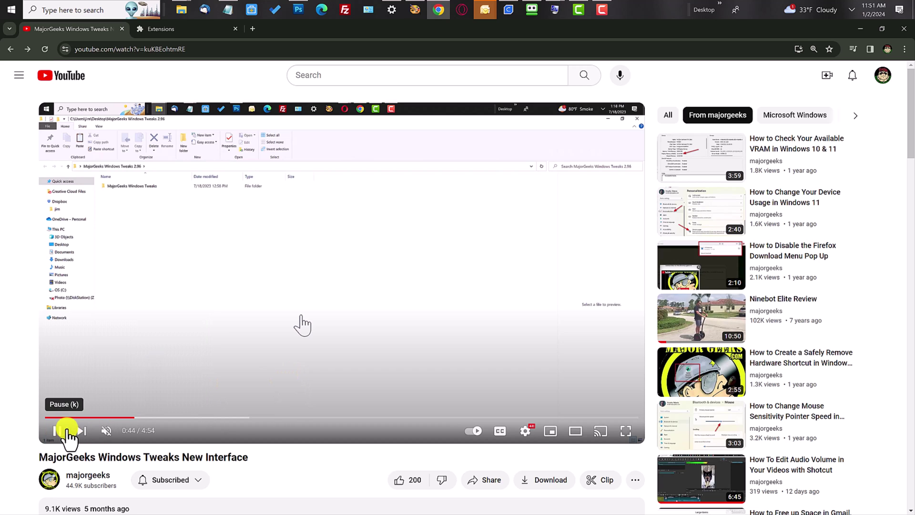
{"action": "left_click", "coordinate": [343, 338]}
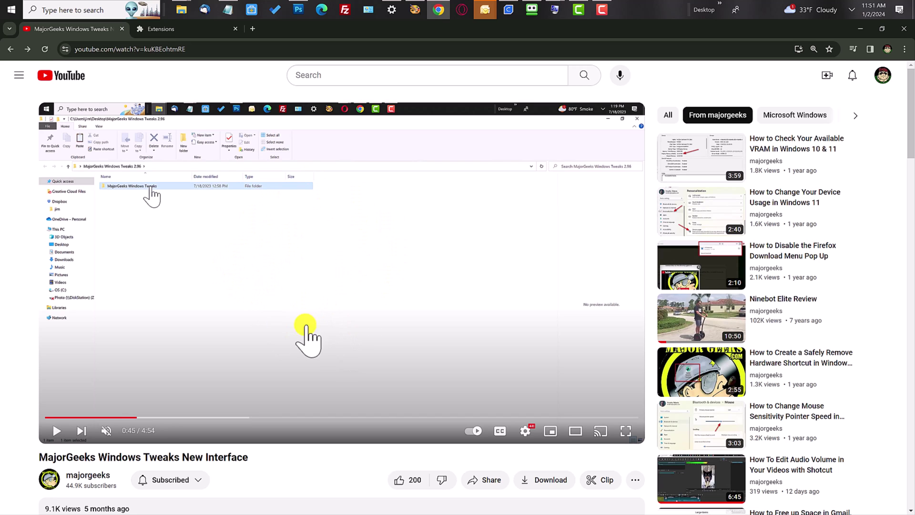
{"action": "left_click", "coordinate": [319, 293]}
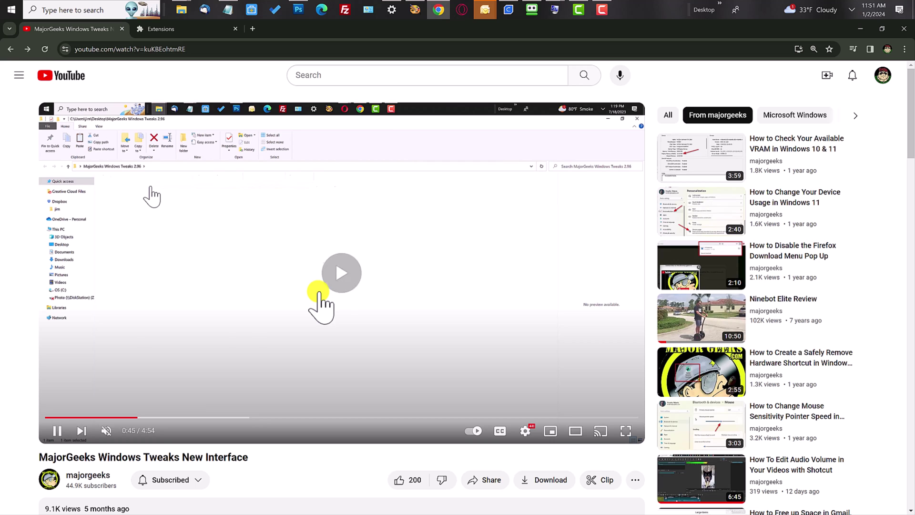
{"action": "left_click", "coordinate": [318, 293]}
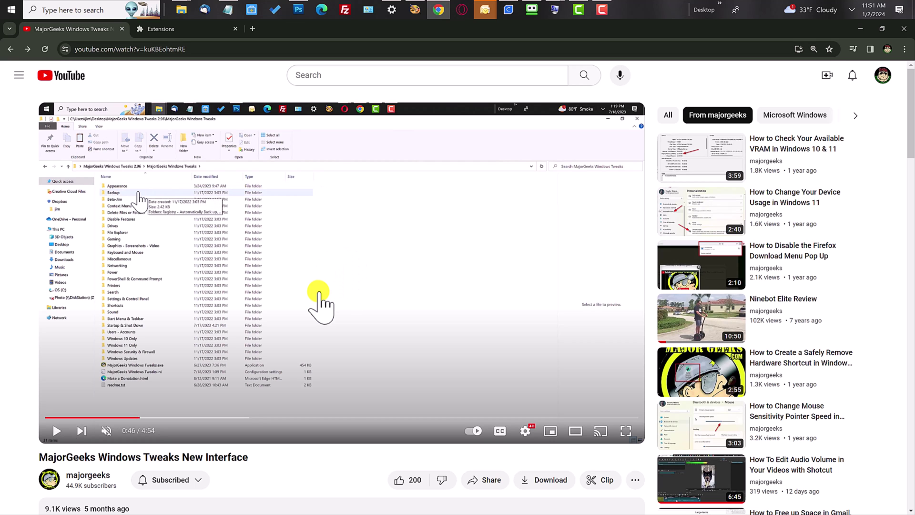
- Scroll down to the comments and start a reply under the second comment
{"action": "scroll", "coordinate": [319, 295], "scroll_direction": "down", "scroll_amount": 2}
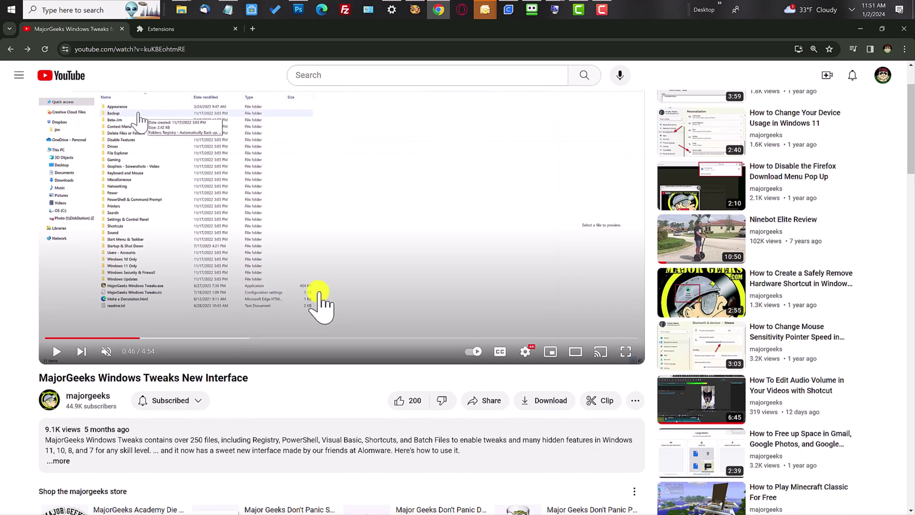
{"action": "scroll", "coordinate": [317, 296], "scroll_direction": "down", "scroll_amount": 4}
{"action": "scroll", "coordinate": [150, 371], "scroll_direction": "down", "scroll_amount": 2}
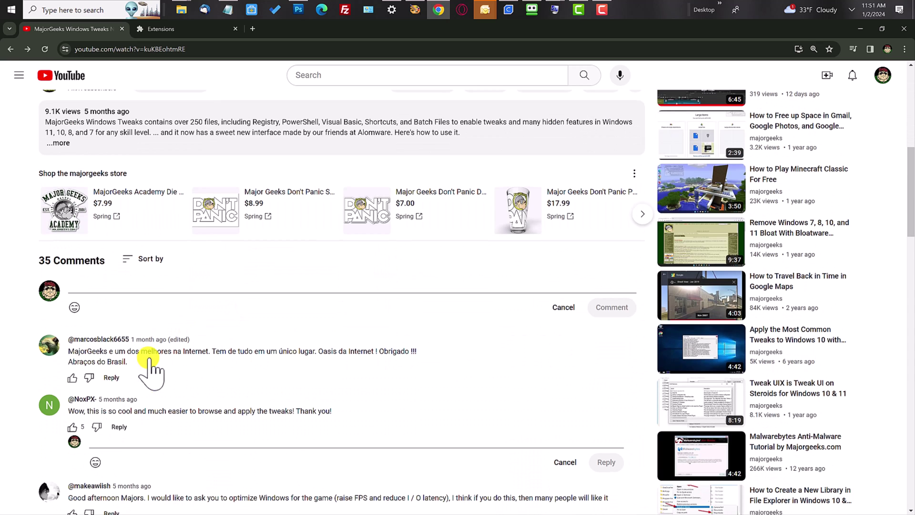
{"action": "left_click", "coordinate": [112, 442]}
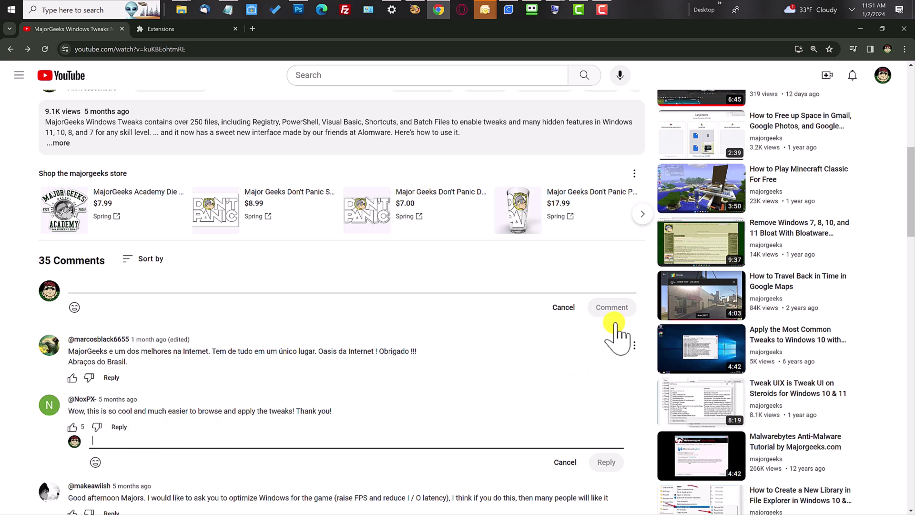
{"action": "scroll", "coordinate": [542, 346], "scroll_direction": "up", "scroll_amount": 4}
{"action": "scroll", "coordinate": [524, 333], "scroll_direction": "up", "scroll_amount": 1}
{"action": "scroll", "coordinate": [360, 341], "scroll_direction": "up", "scroll_amount": 3}
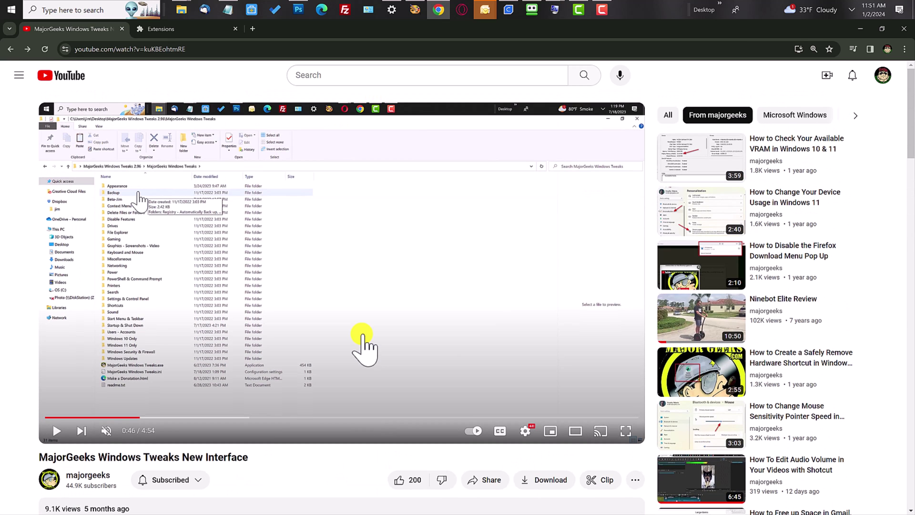
{"action": "scroll", "coordinate": [360, 334], "scroll_direction": "down", "scroll_amount": 7}
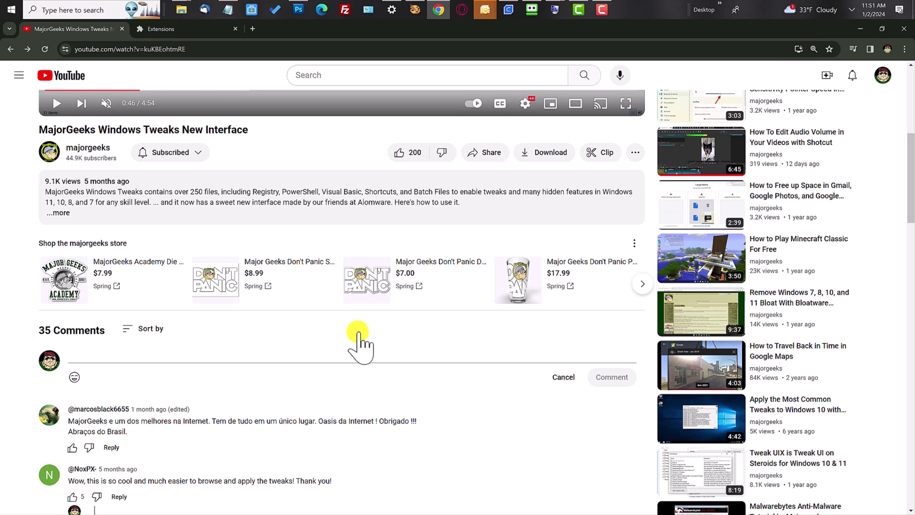
{"action": "scroll", "coordinate": [360, 340], "scroll_direction": "down", "scroll_amount": 2}
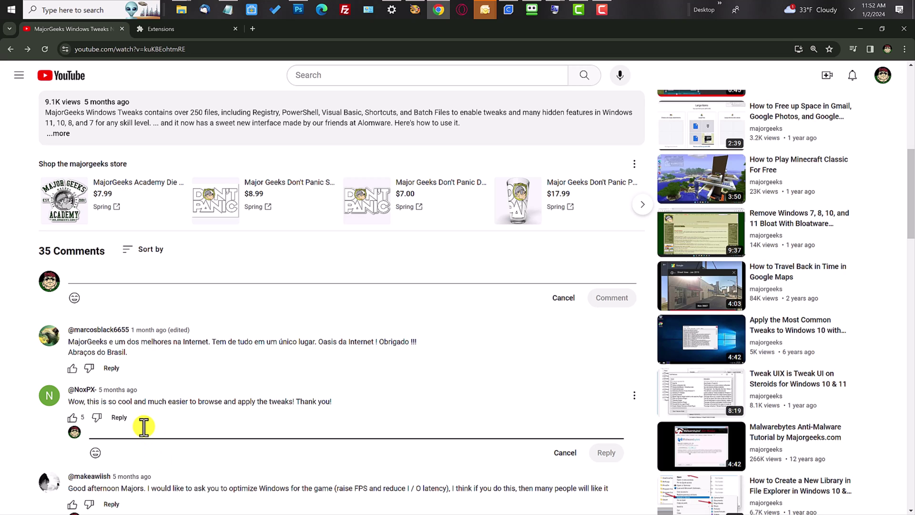
- Post the reply 'Thanks!!!' and scroll back up to the video
{"action": "type", "text": "T"}
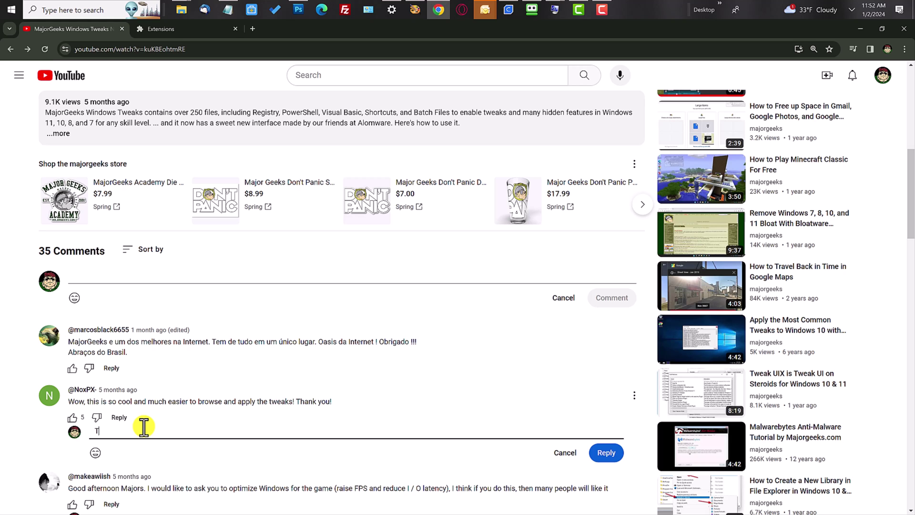
{"action": "type", "text": "hanks!!!"}
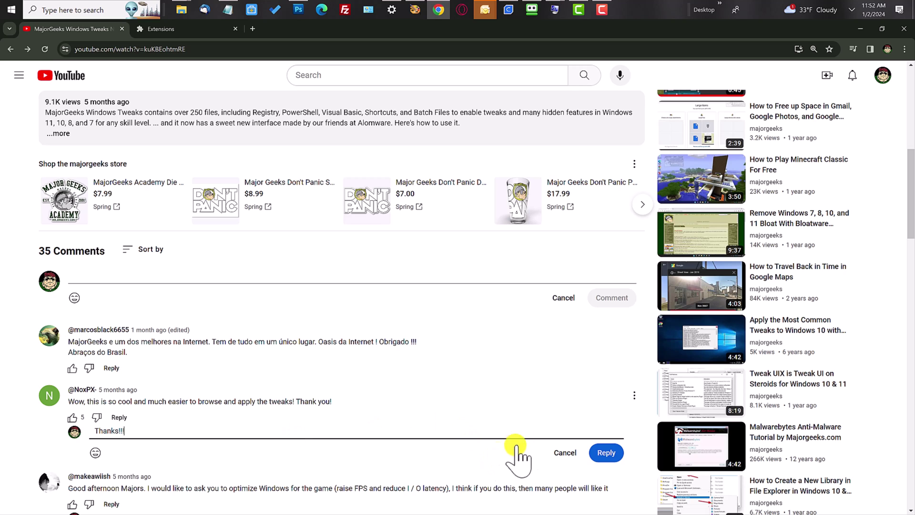
{"action": "left_click", "coordinate": [601, 453]}
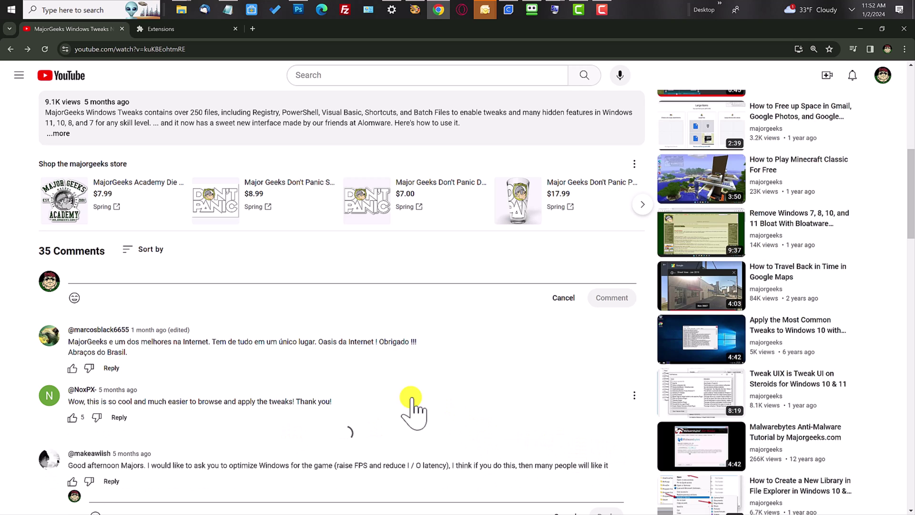
{"action": "scroll", "coordinate": [382, 390], "scroll_direction": "up", "scroll_amount": 4}
{"action": "scroll", "coordinate": [378, 395], "scroll_direction": "up", "scroll_amount": 5}
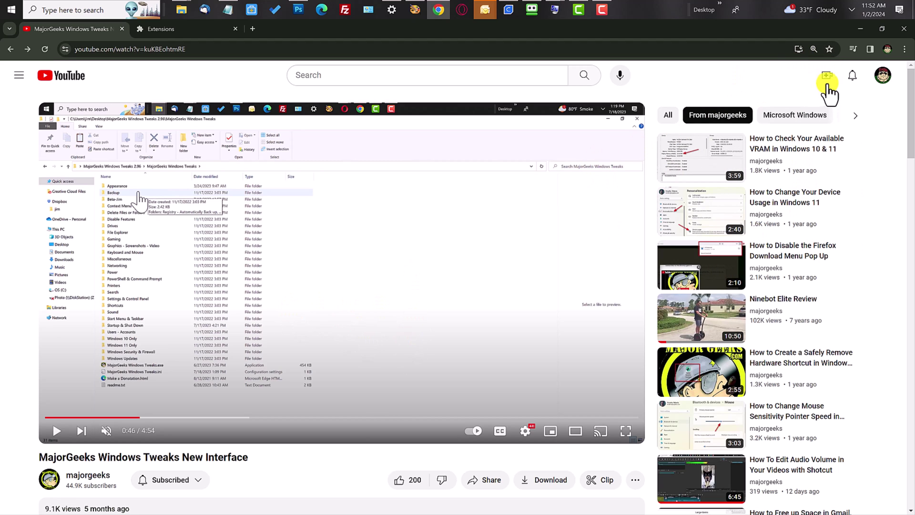
- Turn on the Grammarly and DuckDuckGo Privacy Essentials extensions in Chrome's Extensions settings
{"action": "left_click", "coordinate": [854, 49]}
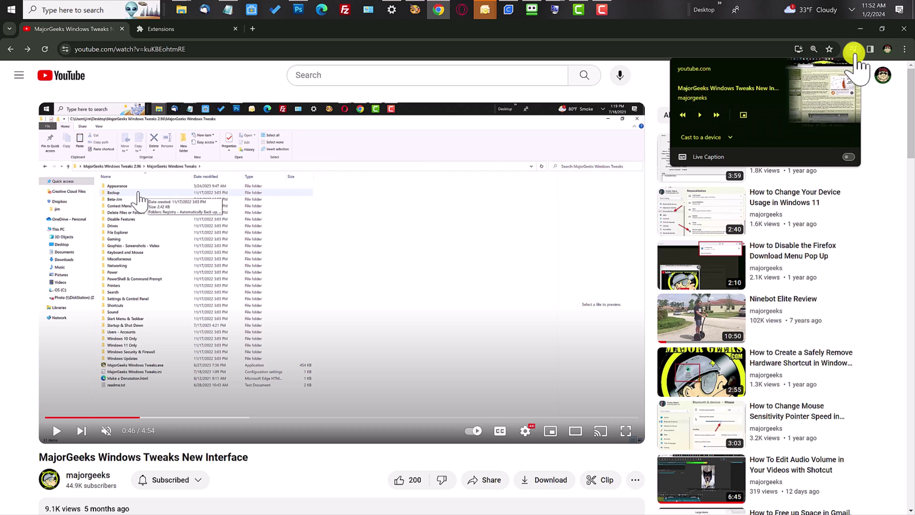
{"action": "left_click", "coordinate": [904, 49]}
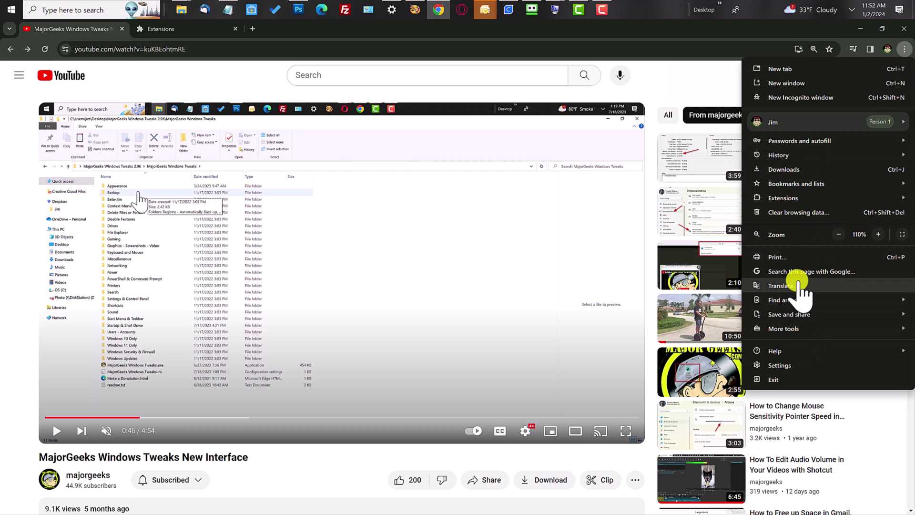
{"action": "left_click", "coordinate": [782, 365]}
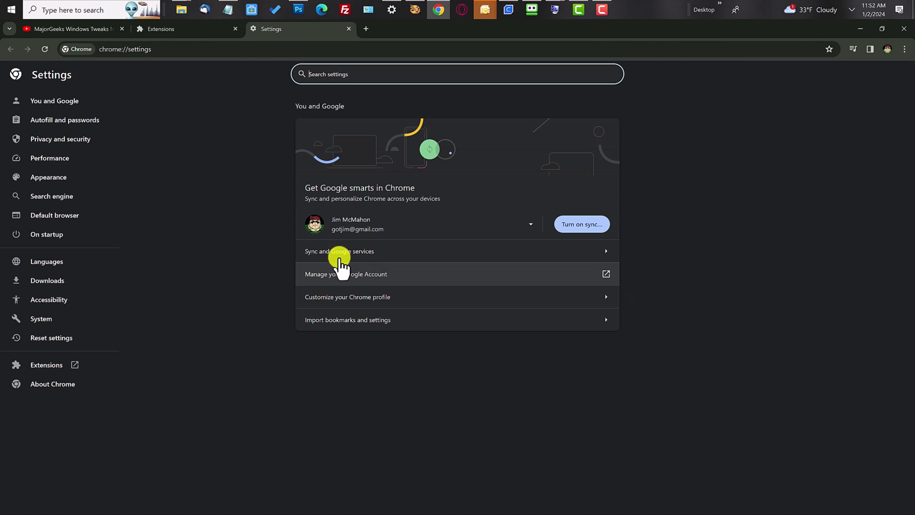
{"action": "left_click", "coordinate": [47, 365]}
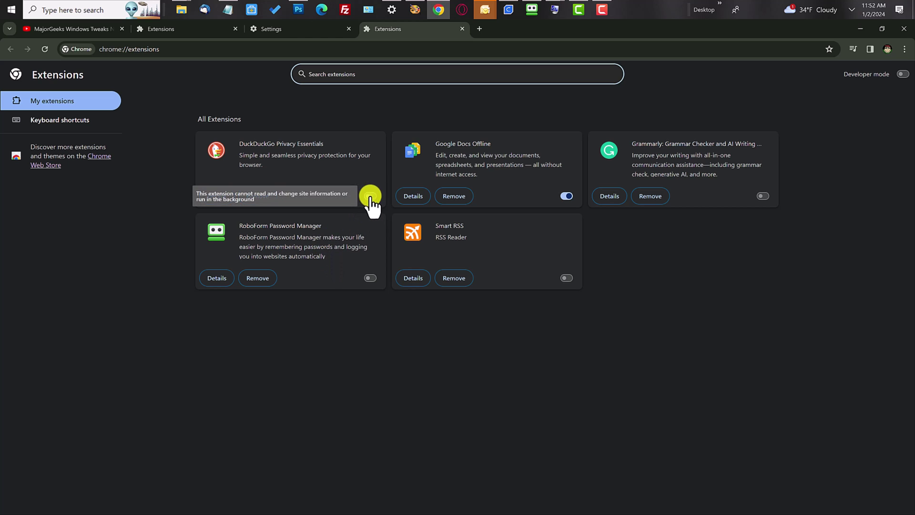
{"action": "left_click", "coordinate": [762, 196]}
{"action": "left_click", "coordinate": [373, 197]}
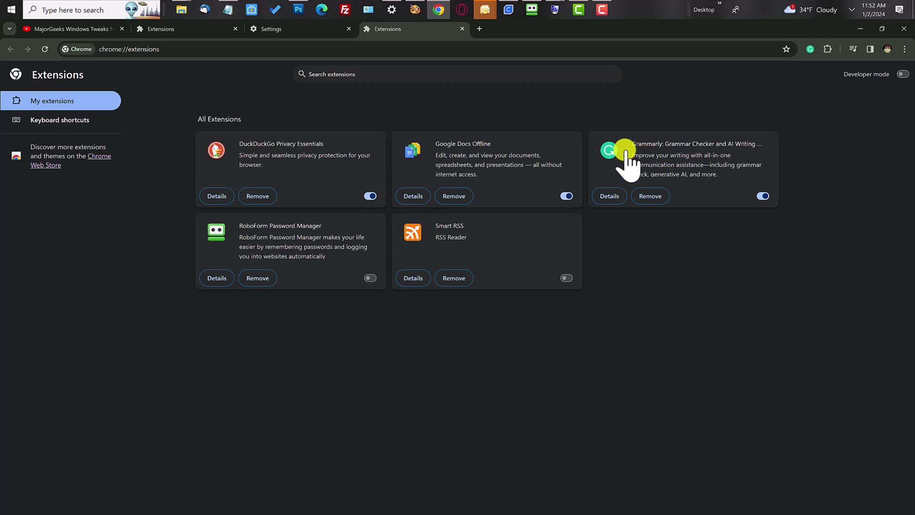
- Switch off DuckDuckGo Privacy Essentials and Google Docs Offline from the extensions manager
{"action": "left_click", "coordinate": [97, 29]}
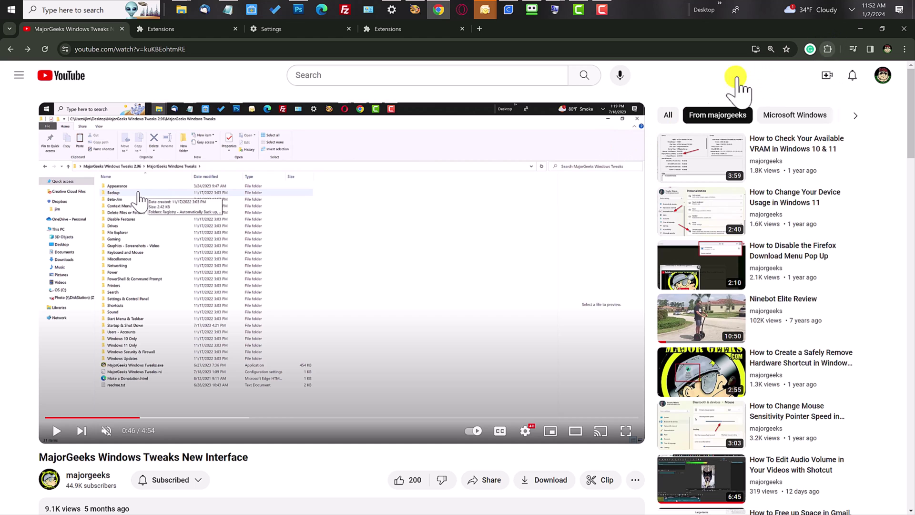
{"action": "left_click", "coordinate": [827, 50]}
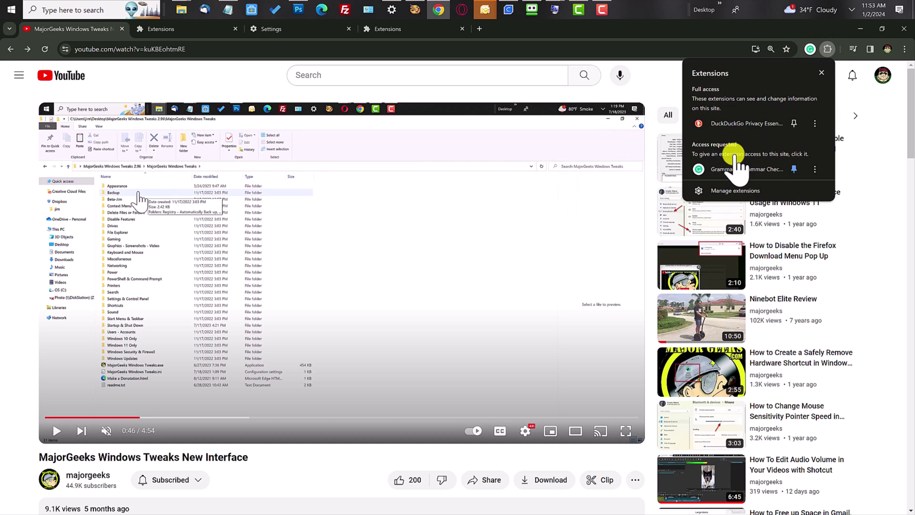
{"action": "left_click", "coordinate": [727, 190]}
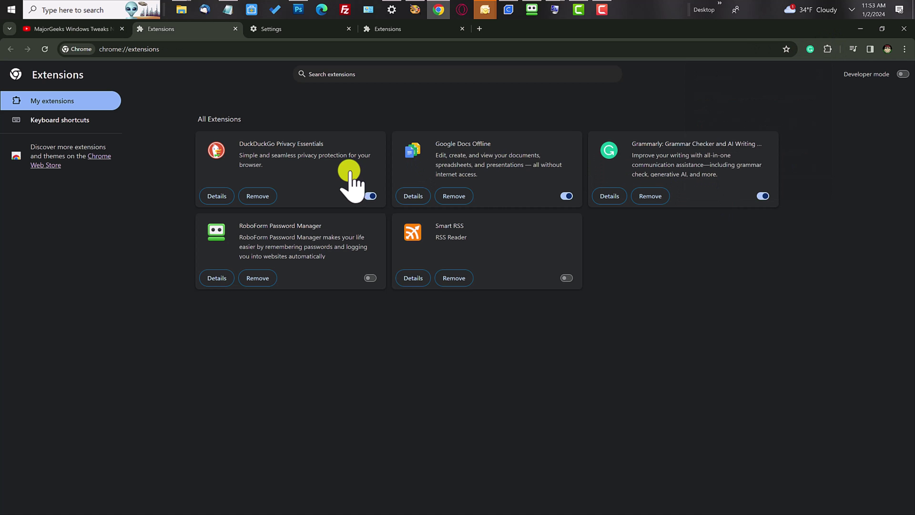
{"action": "left_click", "coordinate": [370, 196]}
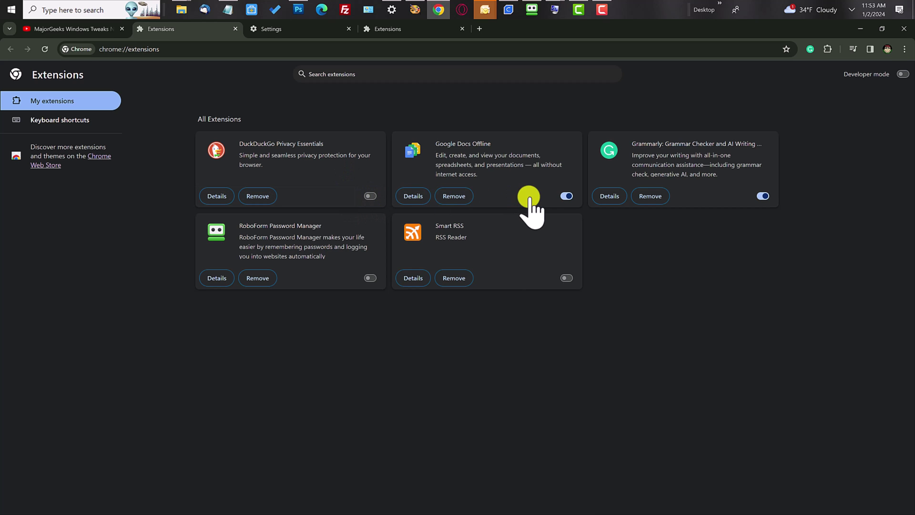
{"action": "left_click", "coordinate": [572, 196]}
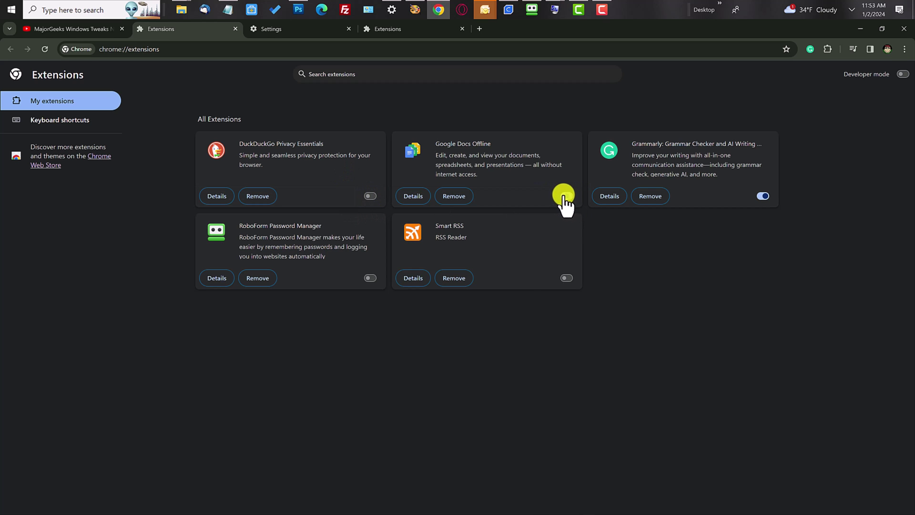
- Switch back to the MajorGeeks Windows Tweaks New Interface YouTube tab
{"action": "left_click", "coordinate": [78, 29]}
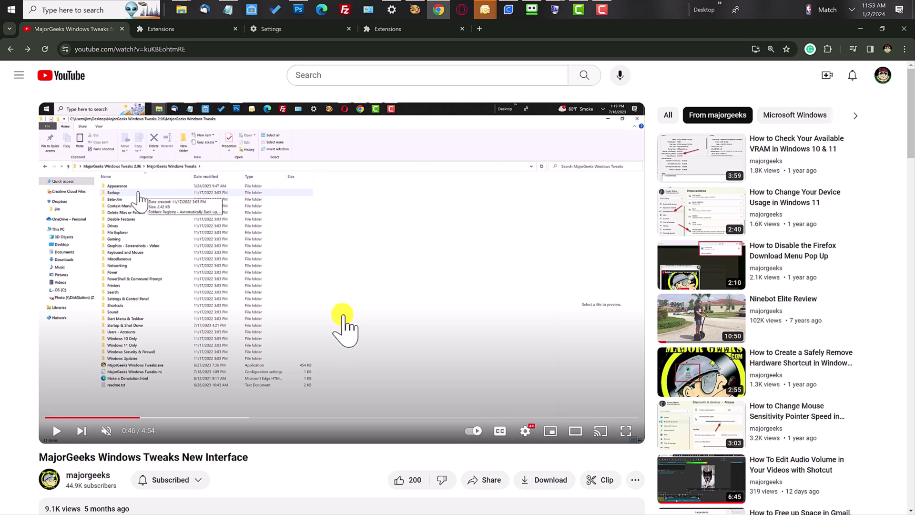
{"action": "scroll", "coordinate": [334, 343], "scroll_direction": "down", "scroll_amount": 2}
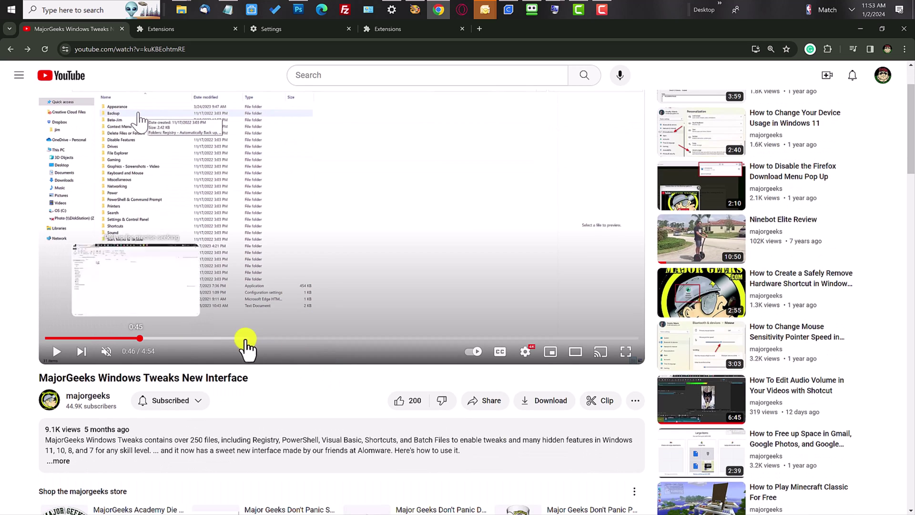
{"action": "scroll", "coordinate": [286, 372], "scroll_direction": "down", "scroll_amount": 5}
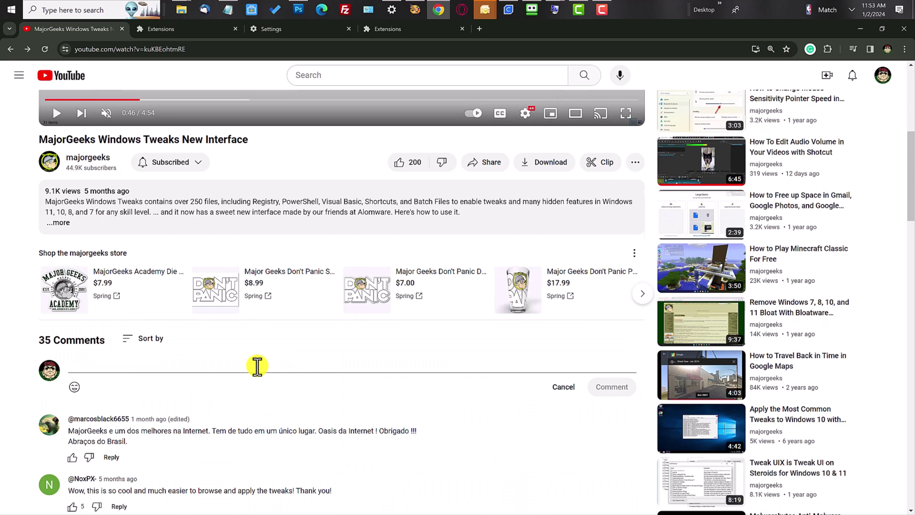
{"action": "scroll", "coordinate": [267, 334], "scroll_direction": "up", "scroll_amount": 4}
{"action": "scroll", "coordinate": [318, 272], "scroll_direction": "up", "scroll_amount": 3}
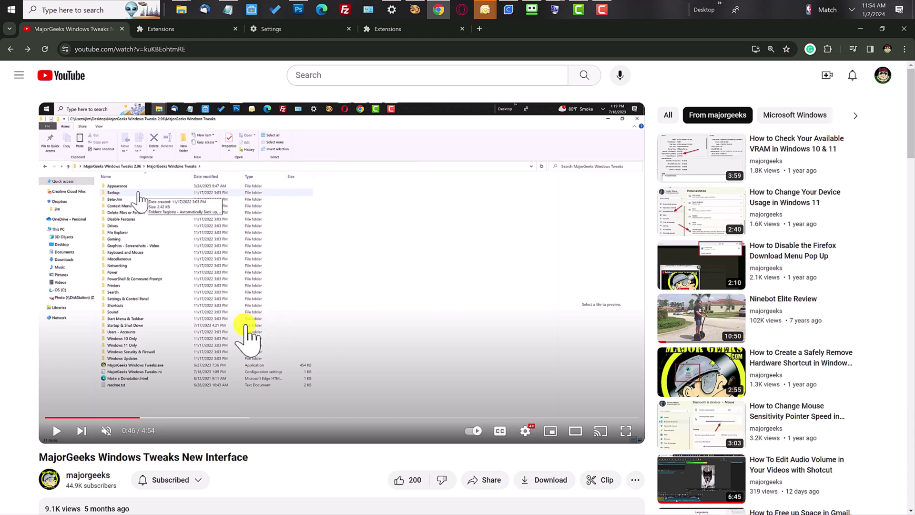
- Start the video and click the video area repeatedly to toggle play and pause, ending at 0:58
{"action": "left_click", "coordinate": [57, 431]}
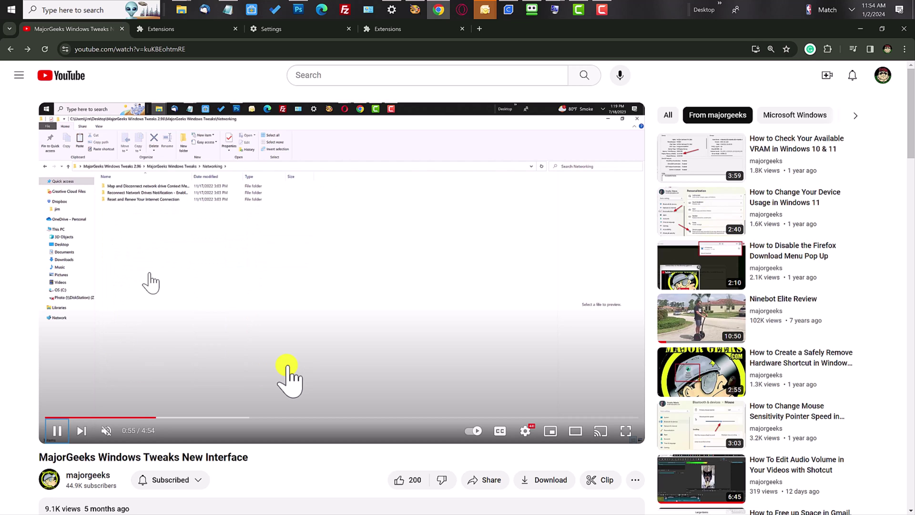
{"action": "left_click", "coordinate": [288, 366]}
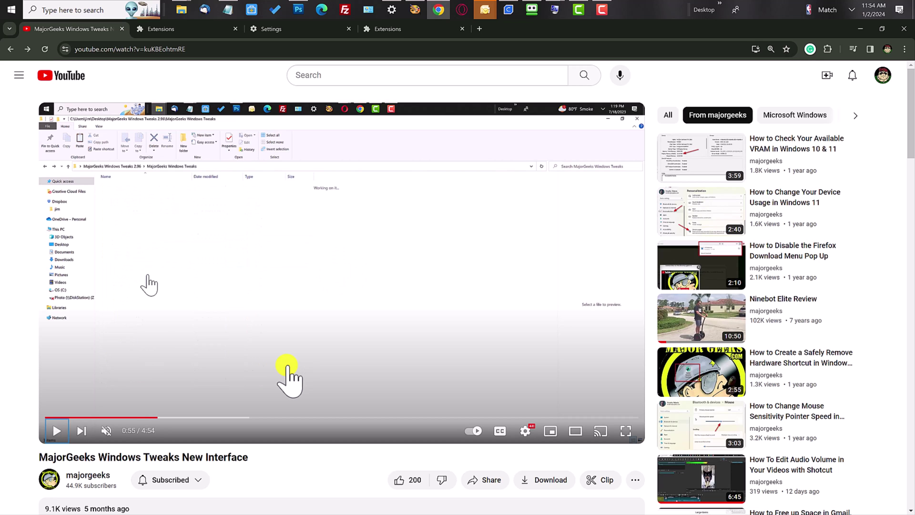
{"action": "left_click", "coordinate": [287, 366]}
{"action": "left_click", "coordinate": [287, 366]}
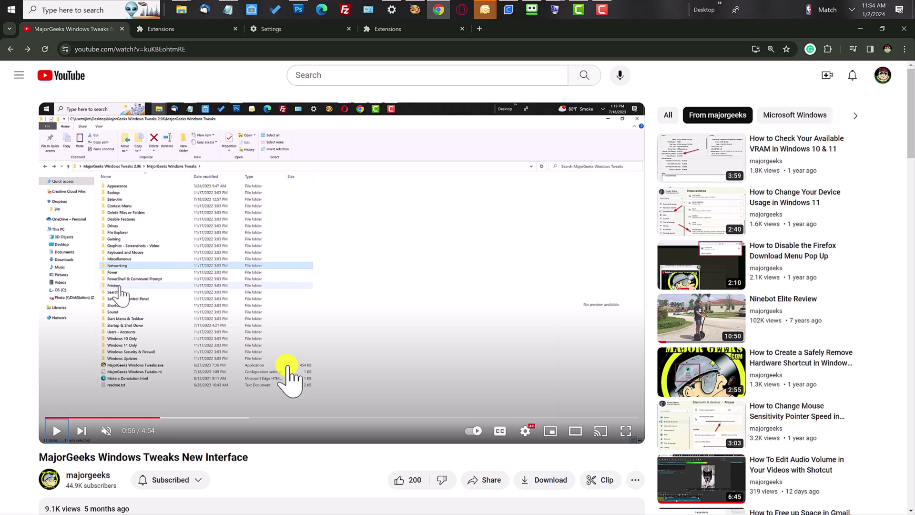
{"action": "left_click", "coordinate": [288, 366]}
{"action": "left_click", "coordinate": [287, 366]}
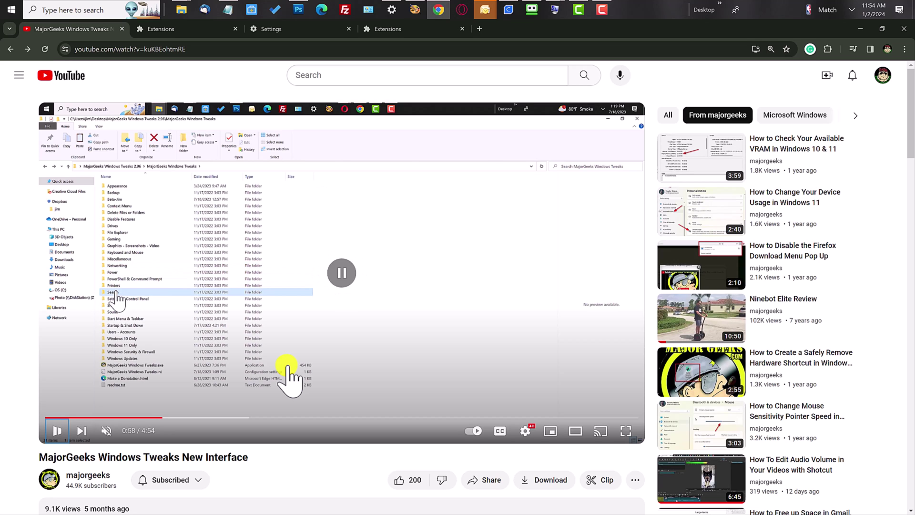